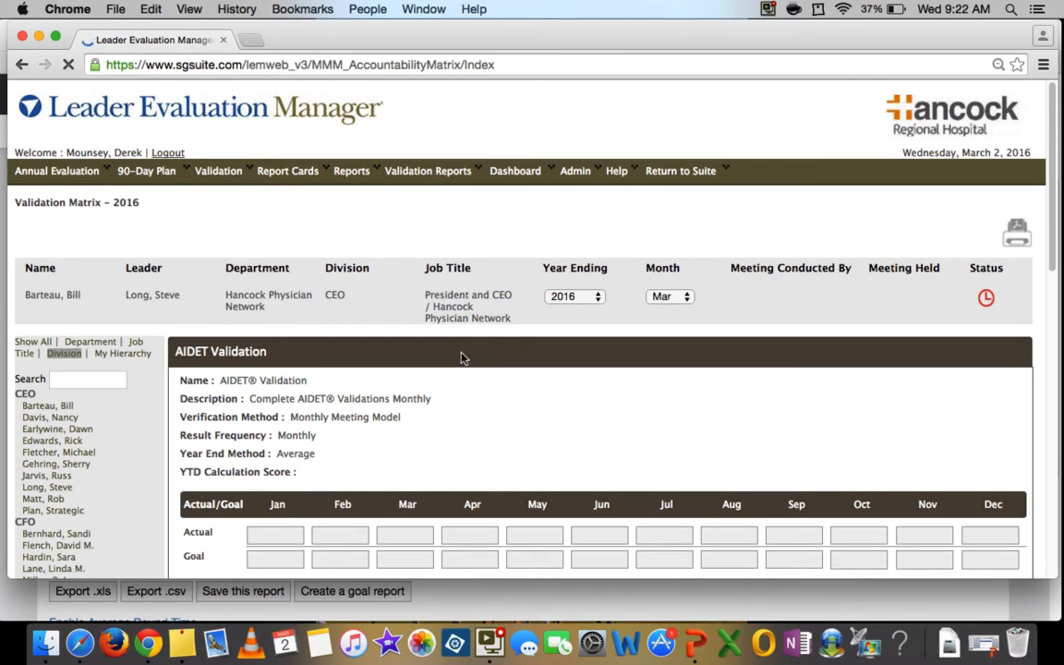
# Step: Review the AIDET Validation, Rounding and Thank You Notes sections of the 2016 Validation Matrix
pyautogui.scroll(-3, 463, 357)
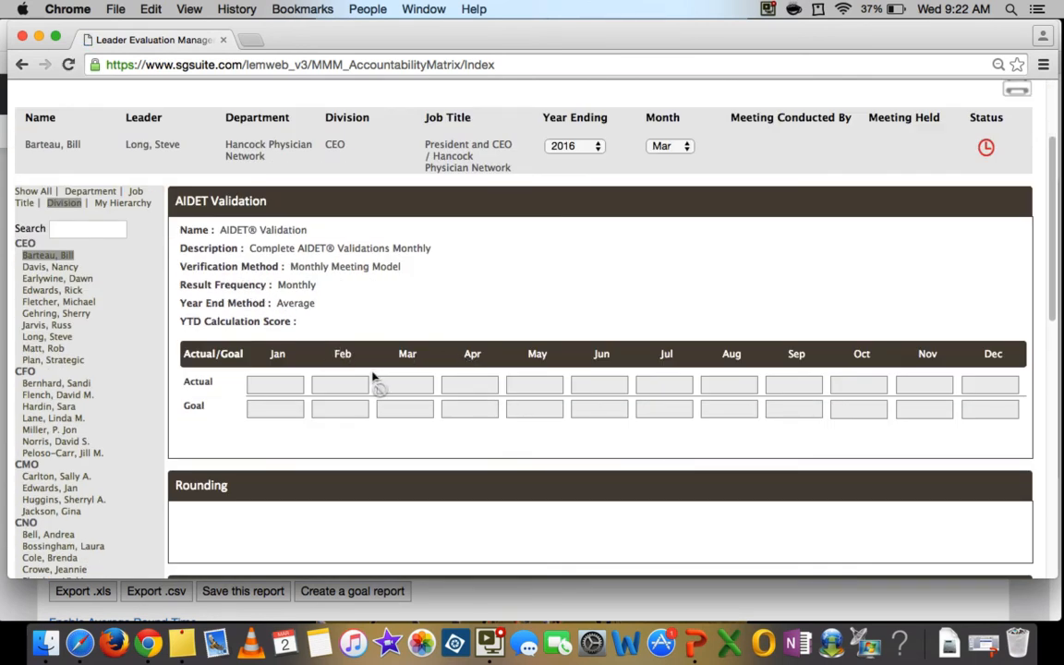
pyautogui.scroll(-1, 379, 383)
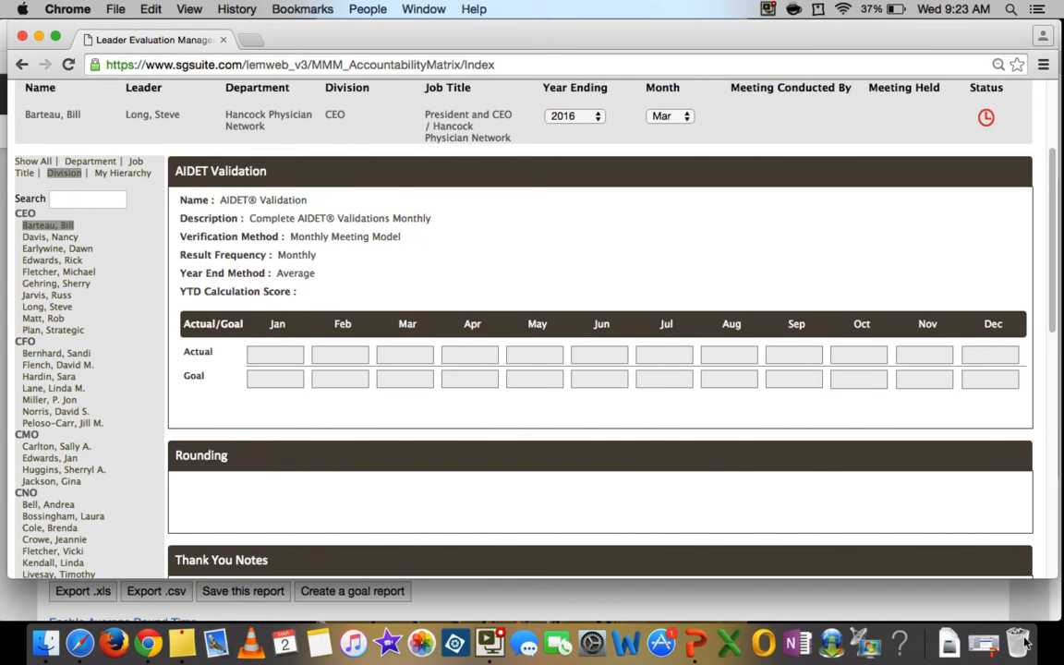
# Step: Minimize the open presentation and browser windows, and switch to the Studer Group Rounding dashboard in Safari
pyautogui.click(985, 644)
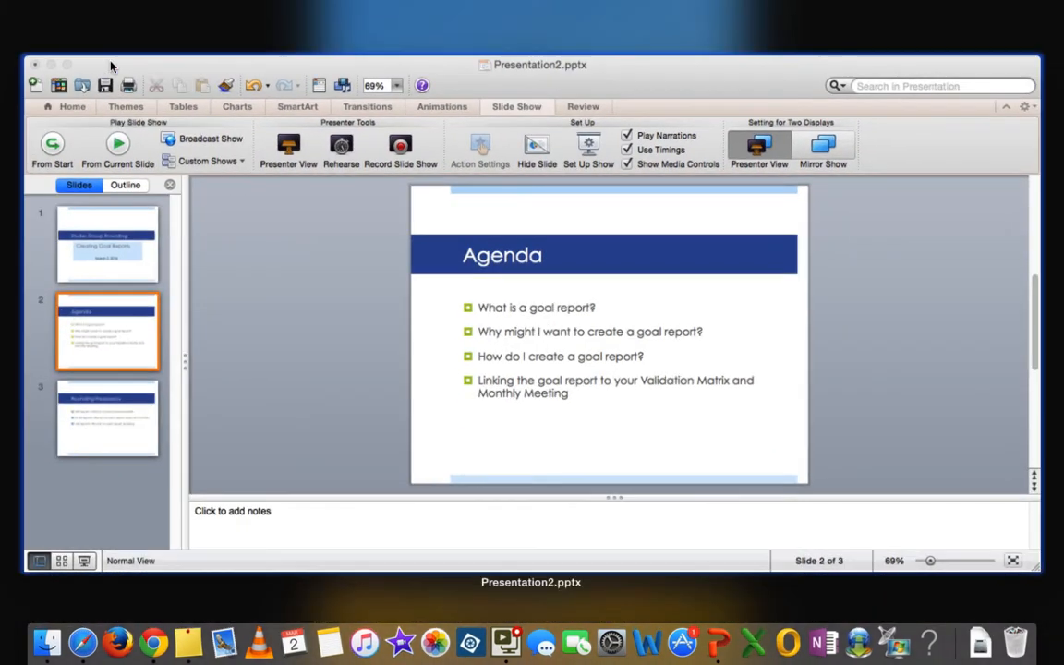
pyautogui.click(108, 64)
pyautogui.click(39, 37)
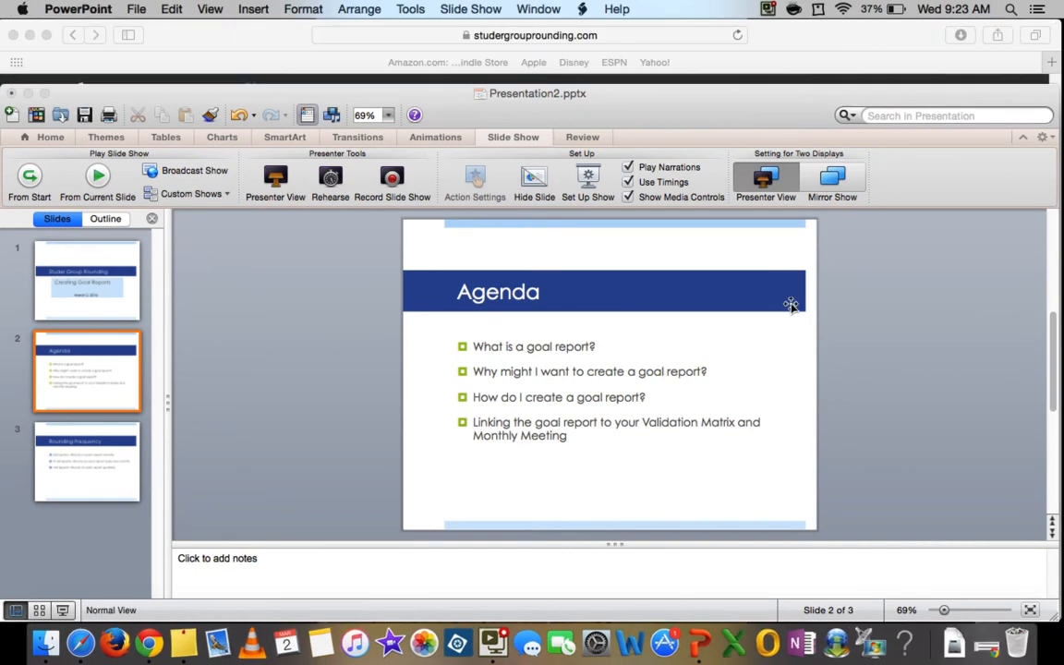
pyautogui.click(971, 654)
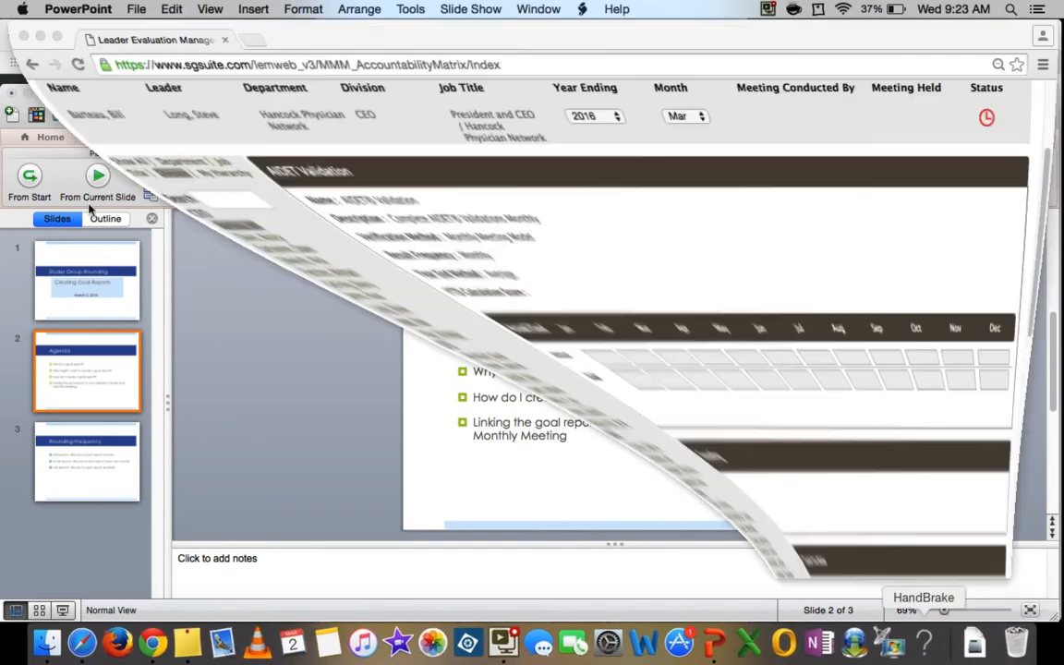
pyautogui.click(35, 38)
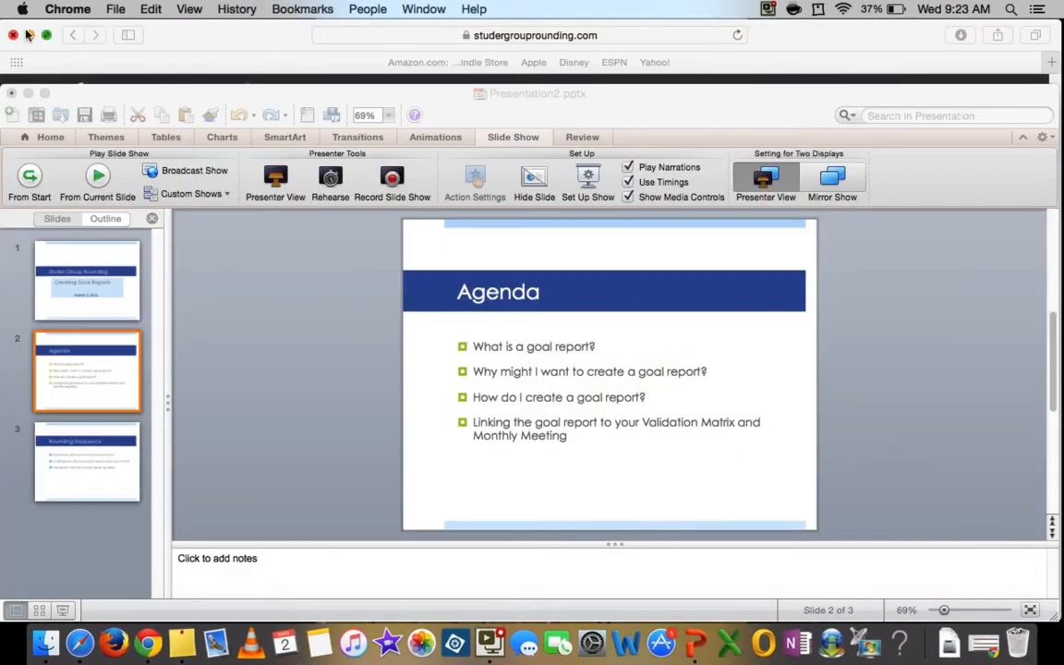
pyautogui.click(28, 93)
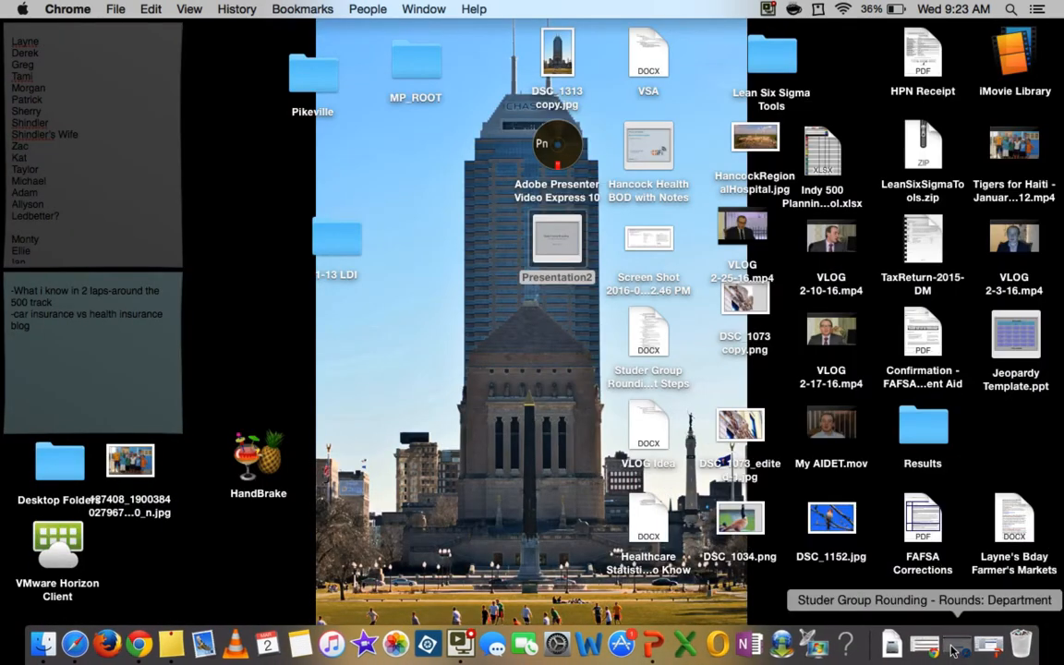
pyautogui.click(956, 650)
pyautogui.click(48, 131)
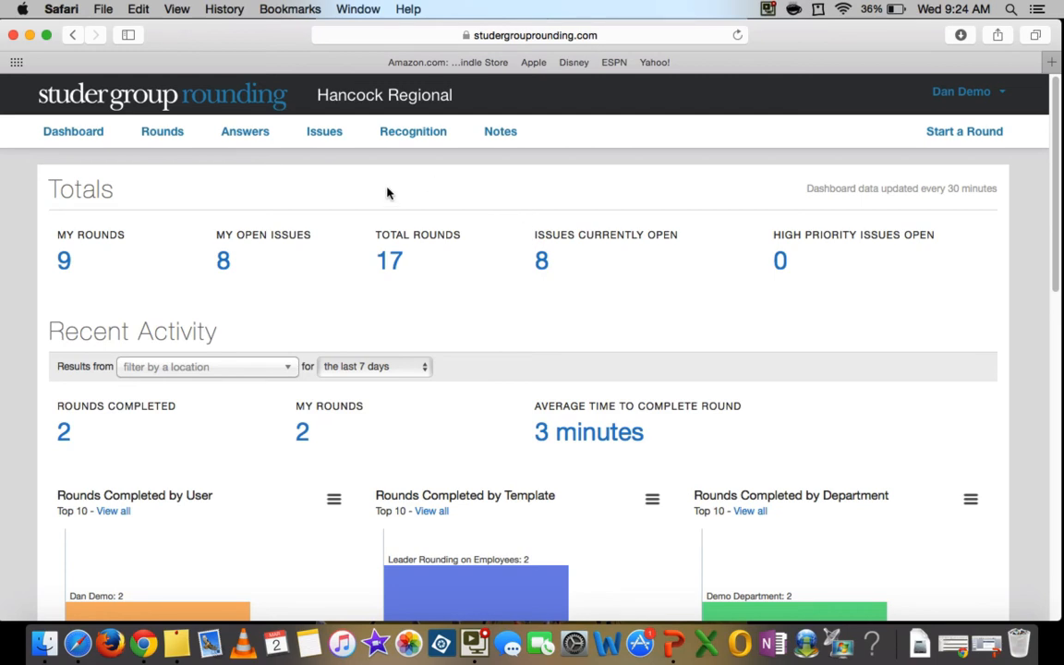
# Step: Open the report of all rounds and review its Rounds Completed Over Time chart
pyautogui.click(162, 134)
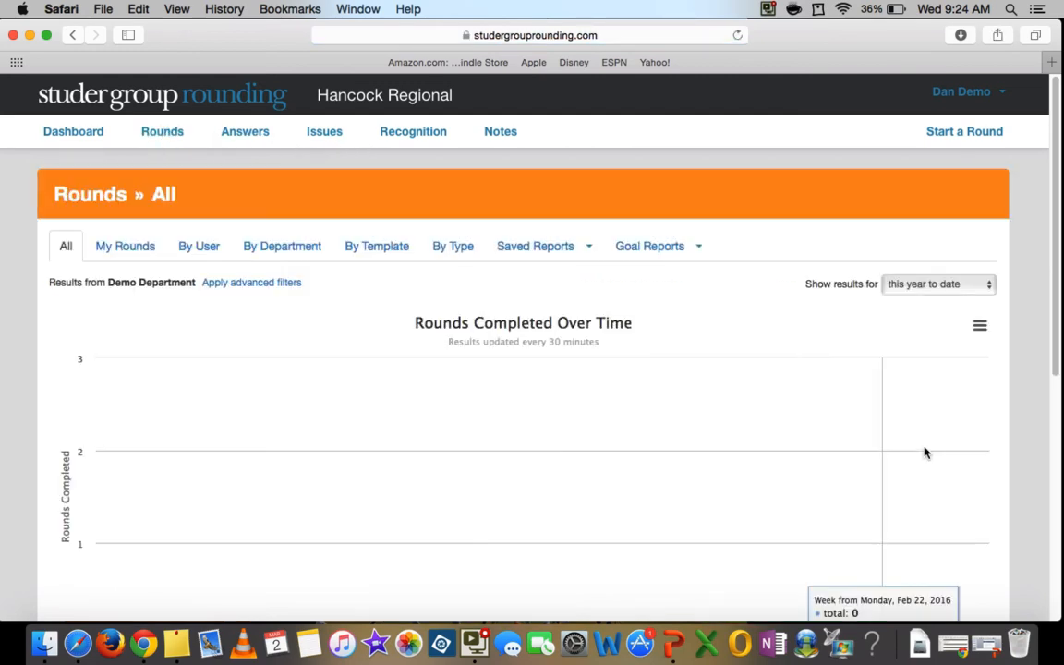
pyautogui.scroll(-2, 693, 328)
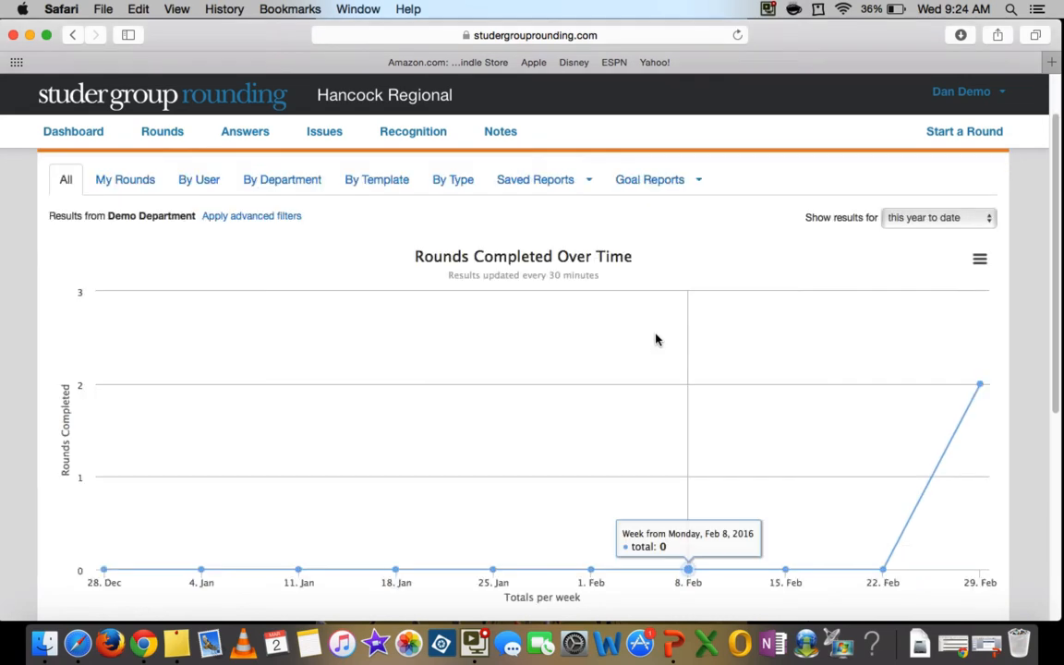
pyautogui.scroll(2, 632, 374)
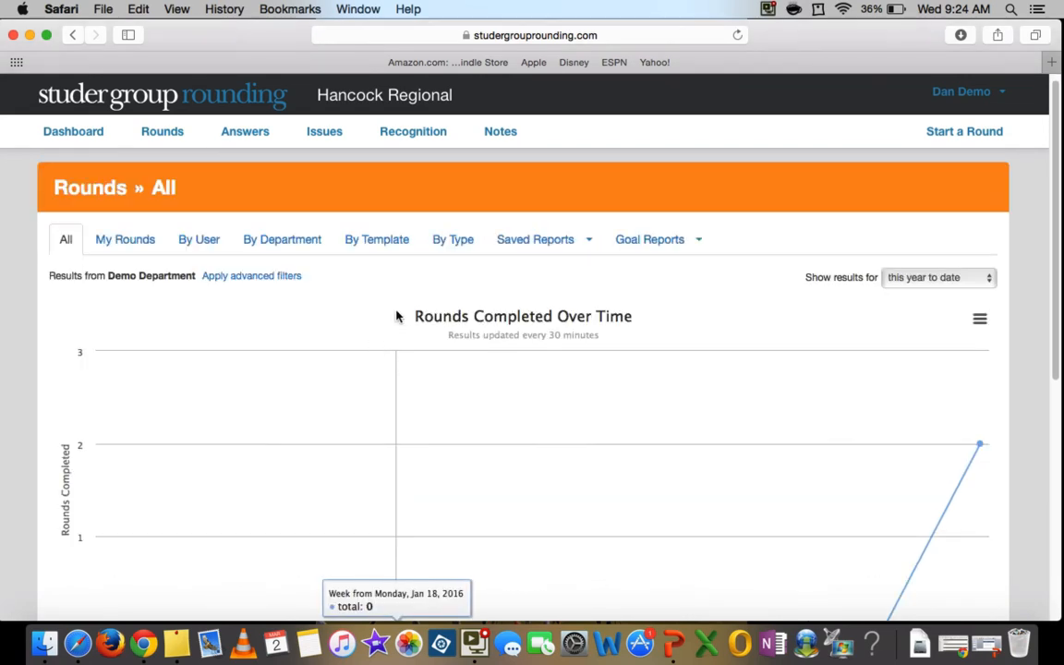
# Step: Display the rounds broken down by user and look over the chart
pyautogui.click(204, 240)
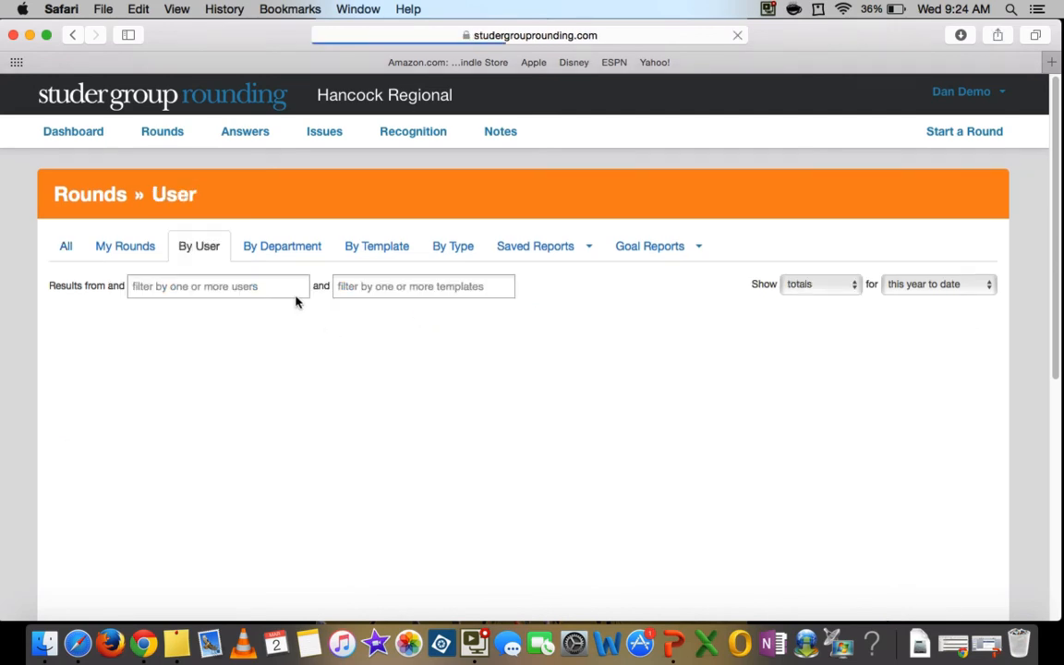
pyautogui.scroll(-1, 407, 406)
pyautogui.scroll(-3, 407, 405)
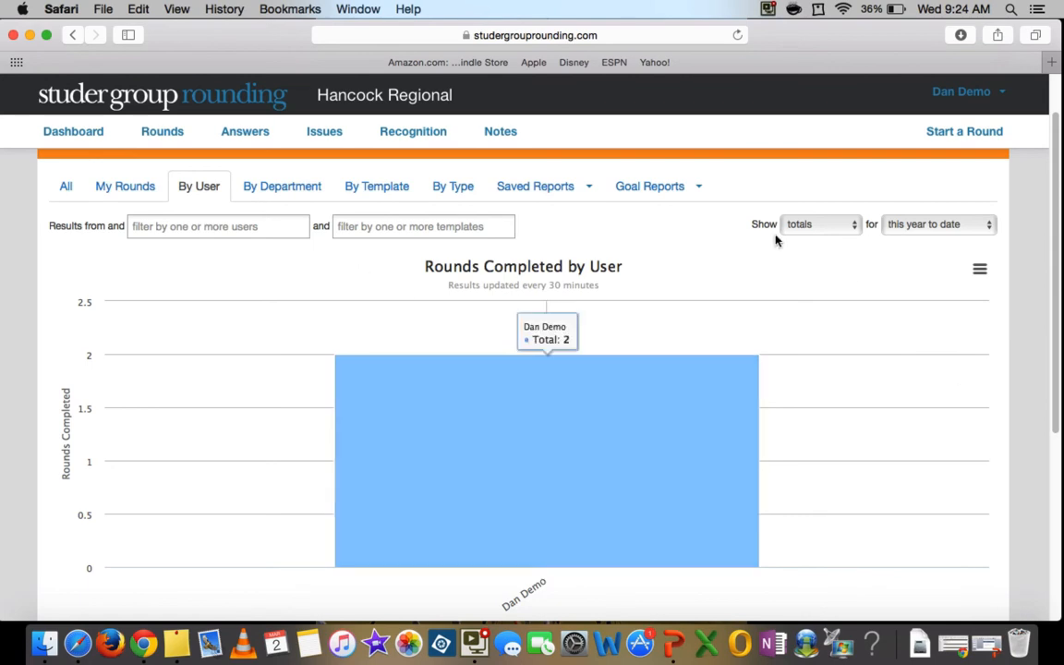
# Step: Display the rounds broken down by department and look over the chart
pyautogui.click(262, 185)
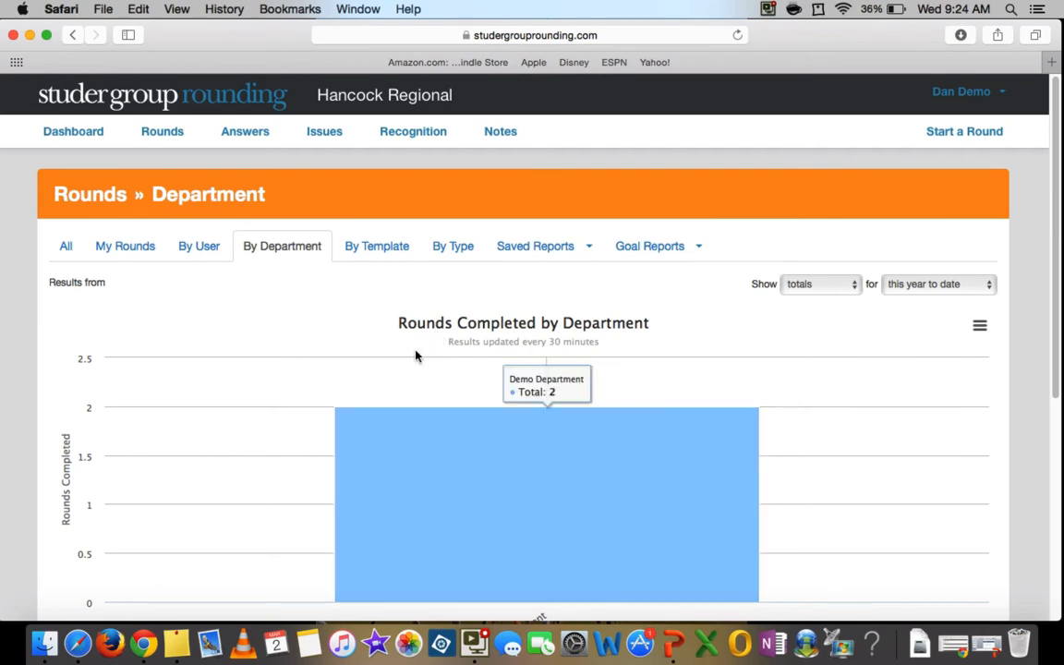
pyautogui.scroll(-5, 416, 357)
pyautogui.scroll(4, 416, 357)
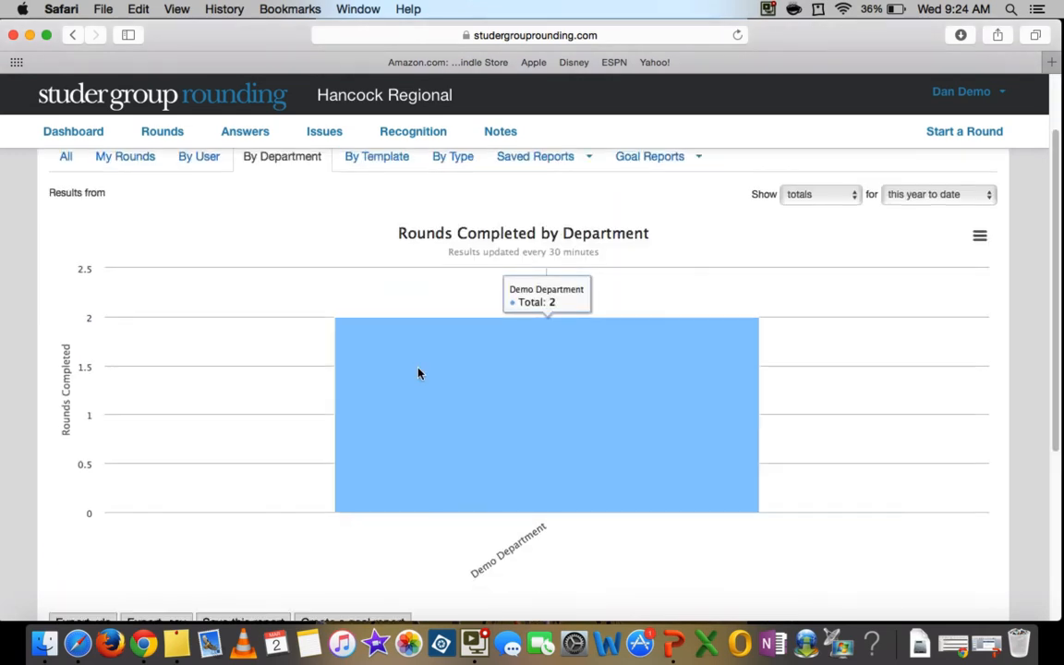
pyautogui.scroll(-2, 388, 526)
pyautogui.scroll(4, 351, 397)
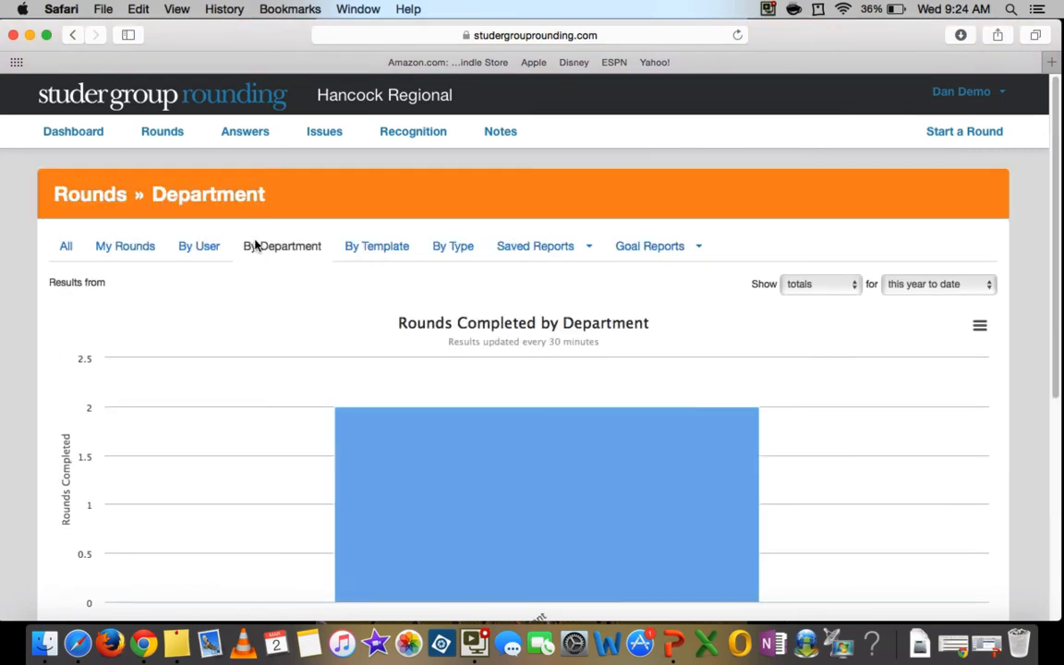
# Step: Create a goal report from the department rounds, naming it with the demo user's name followed by "- Rounding on Reports Goal"
pyautogui.scroll(-7, 389, 351)
pyautogui.click(367, 381)
pyautogui.click(408, 231)
pyautogui.write('Dan')
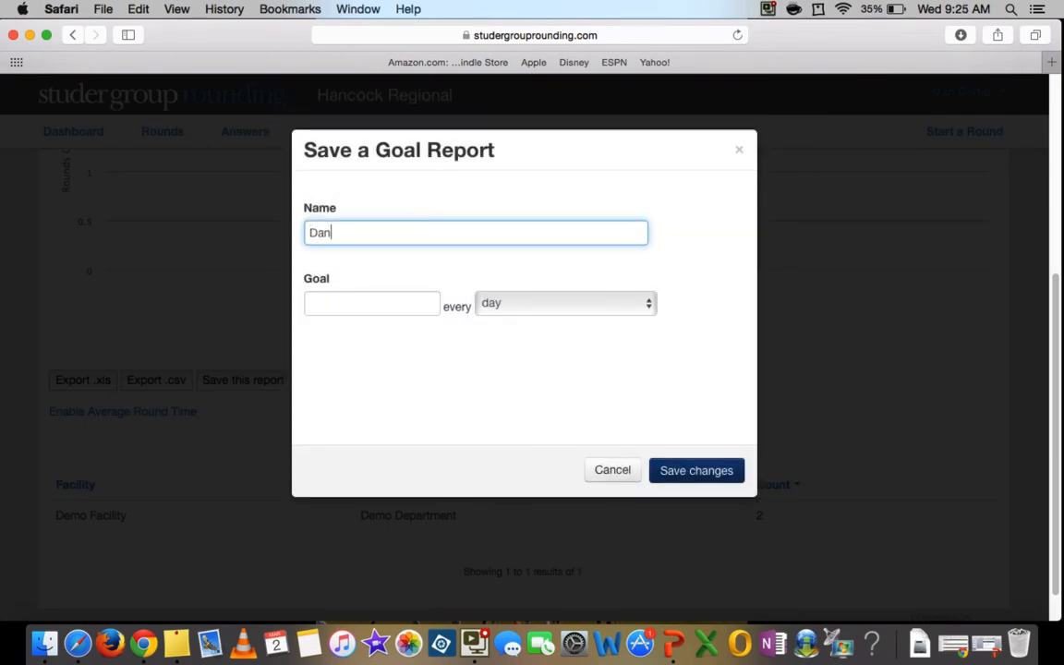
pyautogui.write(' Demo - Rounding on Re')
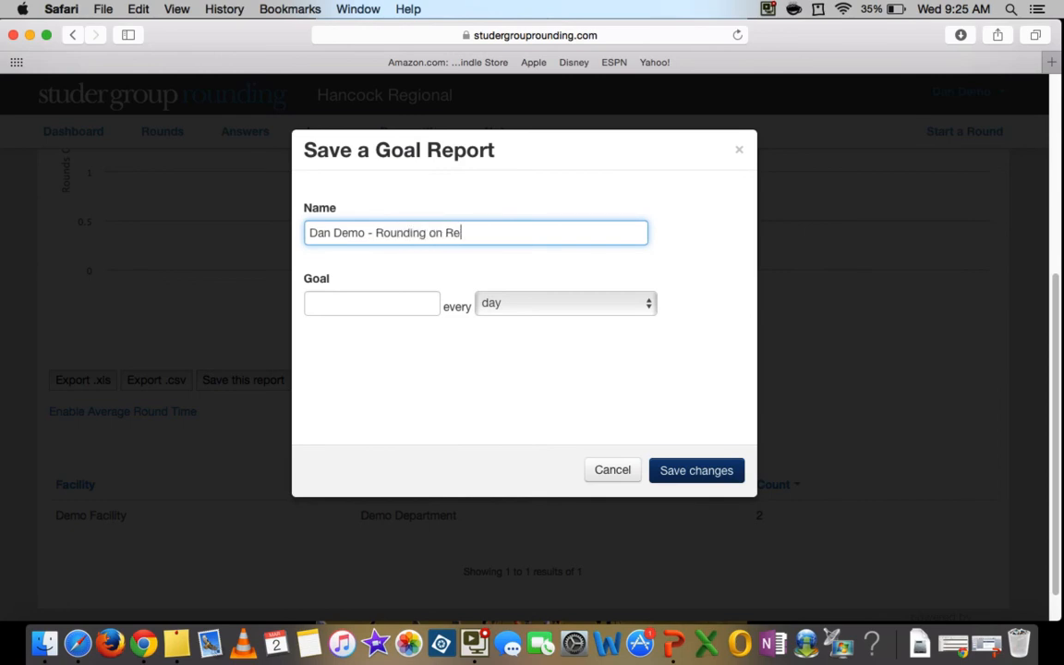
pyautogui.write('ports Goal')
# Step: Set the goal report's target to 7 rounds every 30 days
pyautogui.click(429, 302)
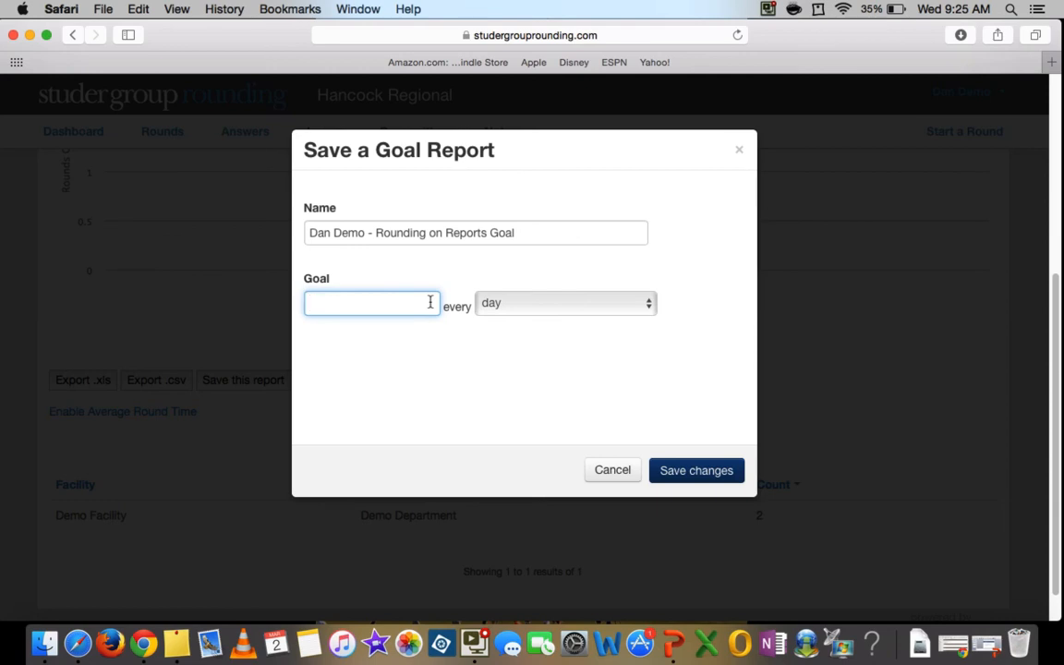
pyautogui.write('7')
pyautogui.click(567, 297)
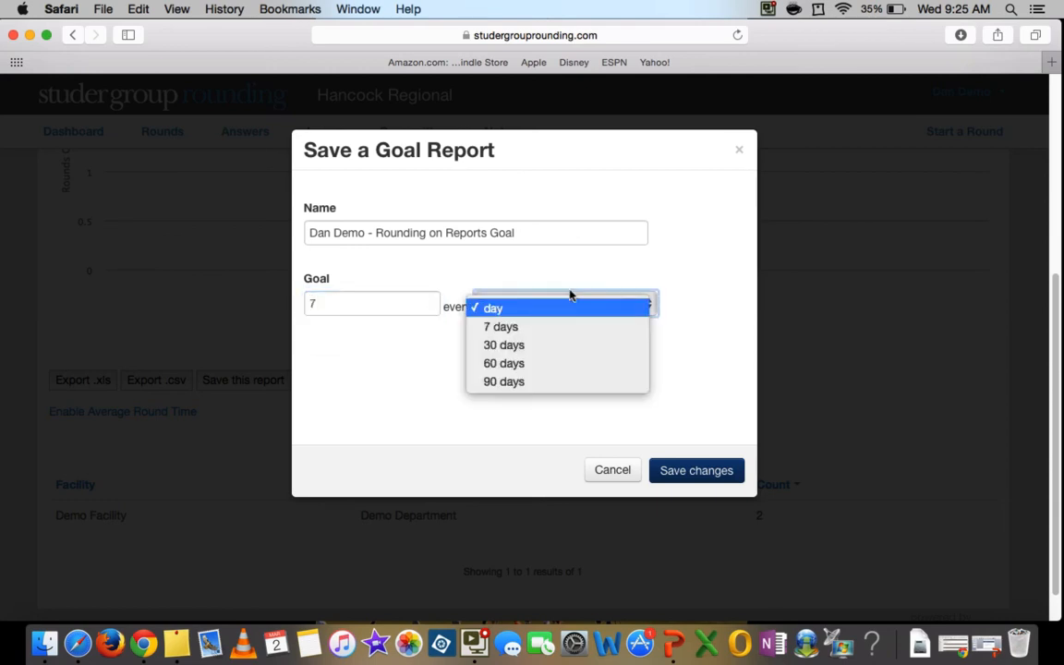
pyautogui.click(534, 344)
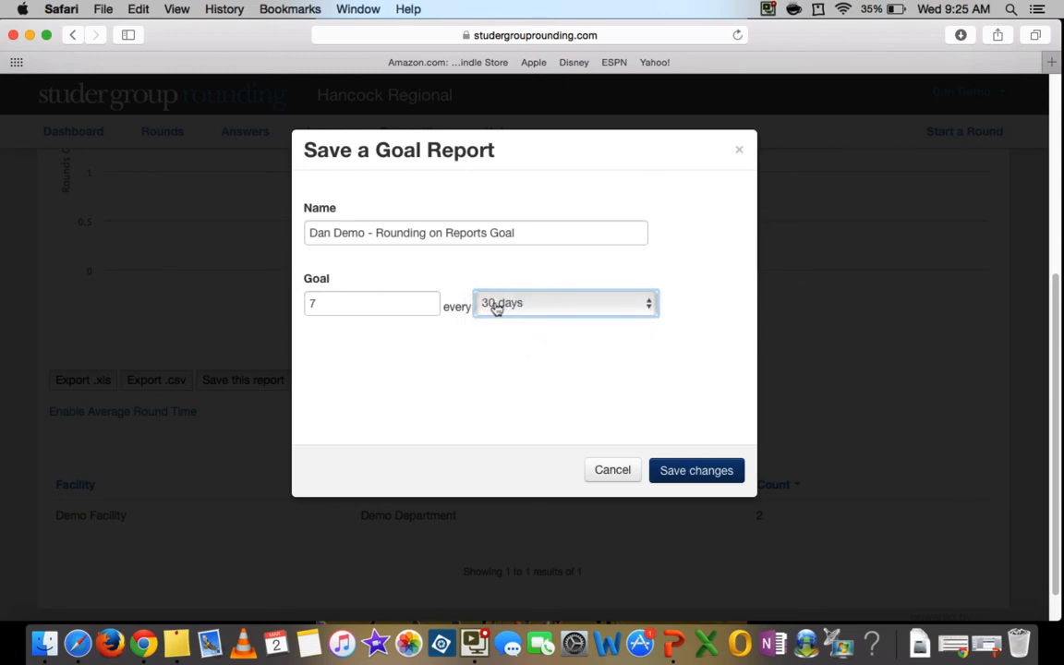
# Step: Try a goal of 61 rounds every 60 days in the goal report
pyautogui.click(380, 297)
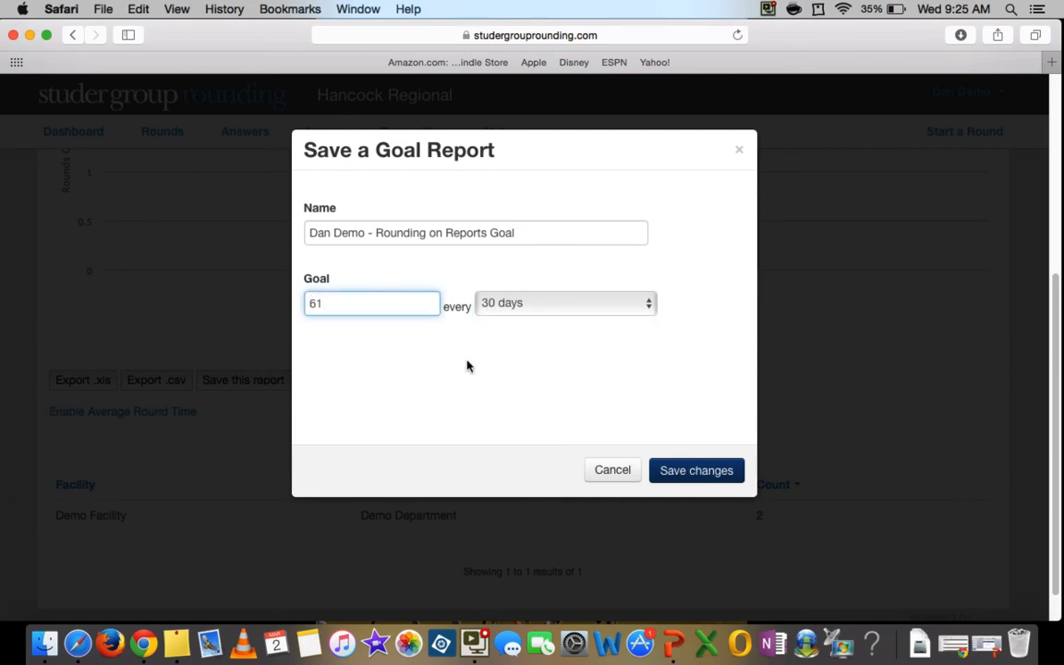
pyautogui.click(523, 306)
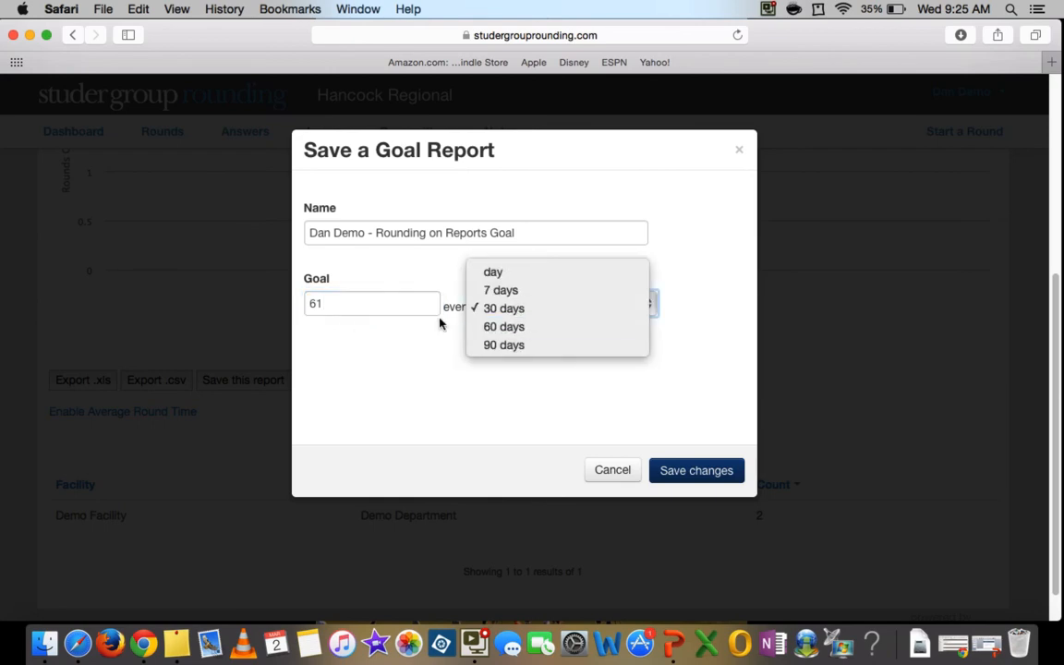
pyautogui.click(538, 325)
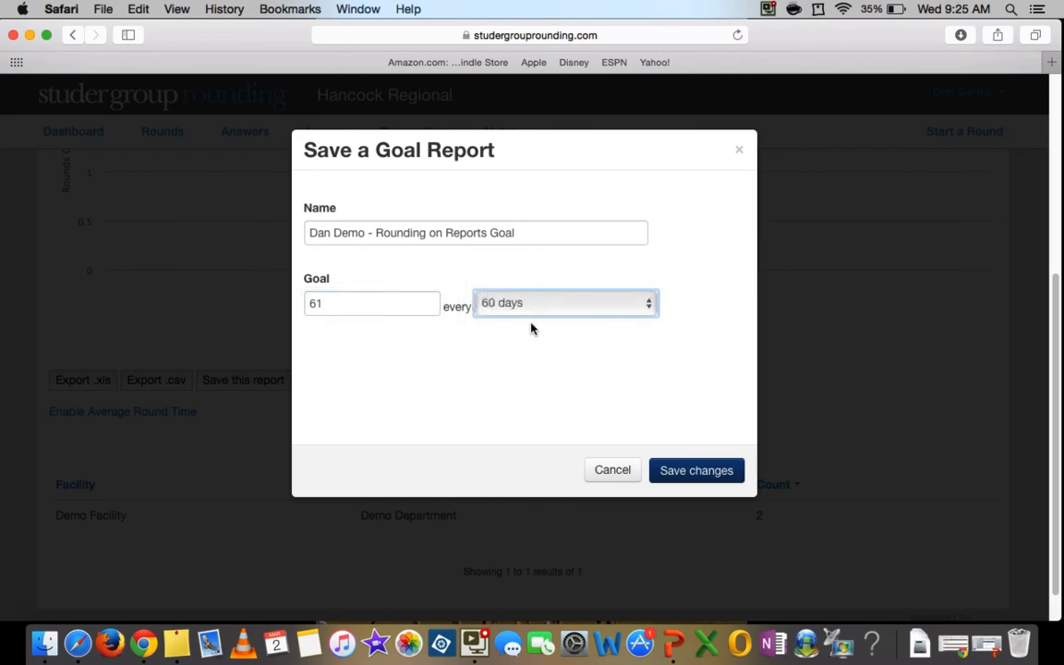
# Step: Set the goal back to 7 every 30 days and save the goal report
pyautogui.click(408, 297)
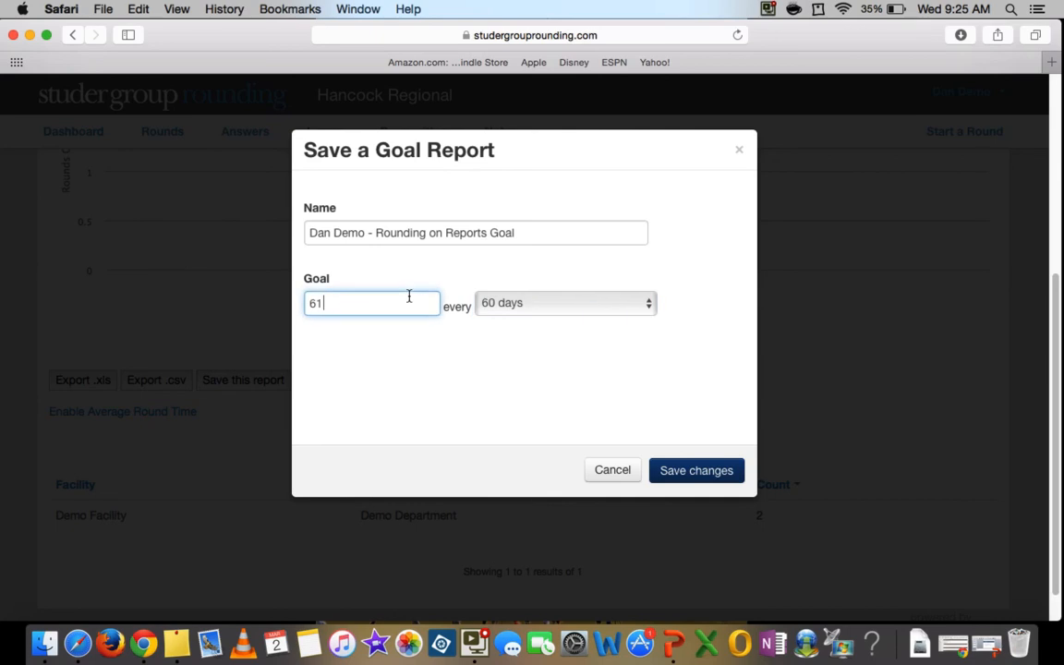
pyautogui.write('7')
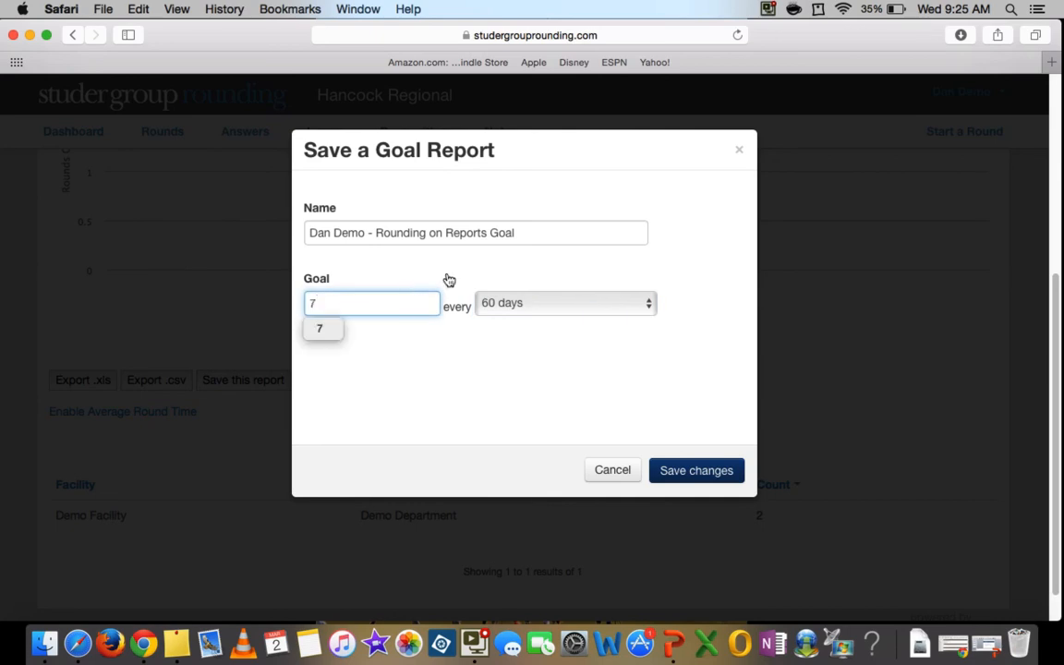
pyautogui.click(553, 305)
pyautogui.click(526, 290)
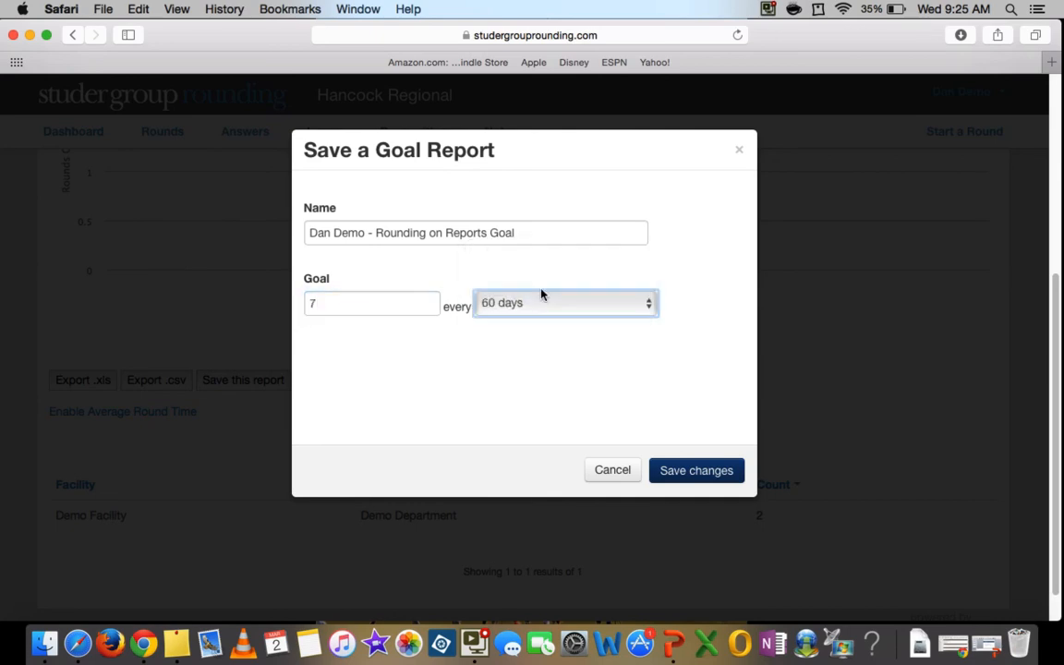
pyautogui.click(696, 470)
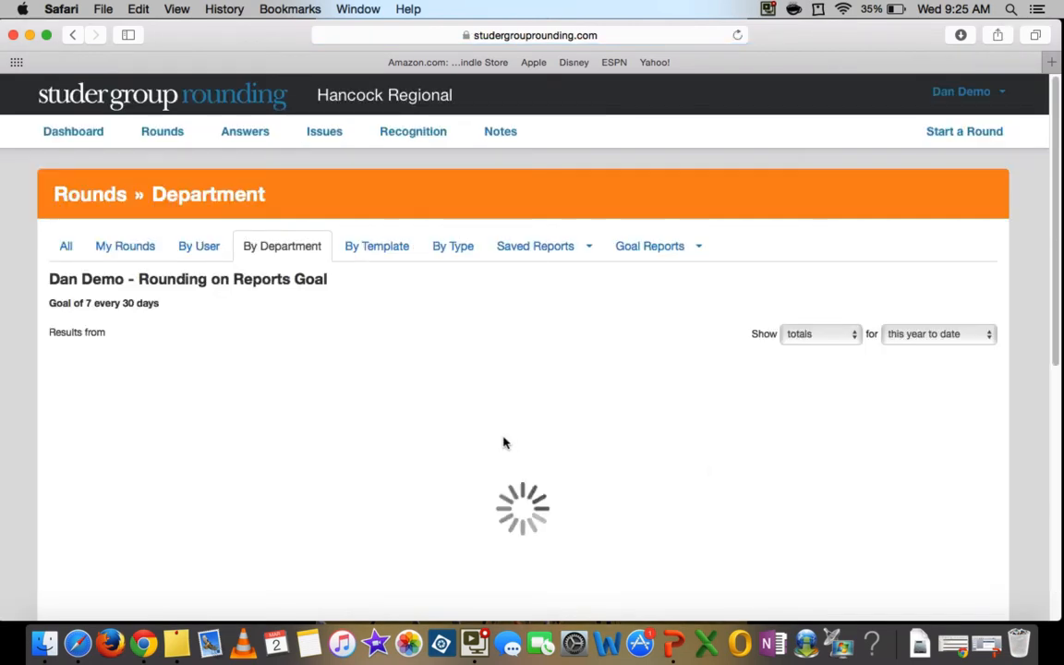
# Step: Return to the dashboard and look over its totals and recent activity
pyautogui.click(70, 131)
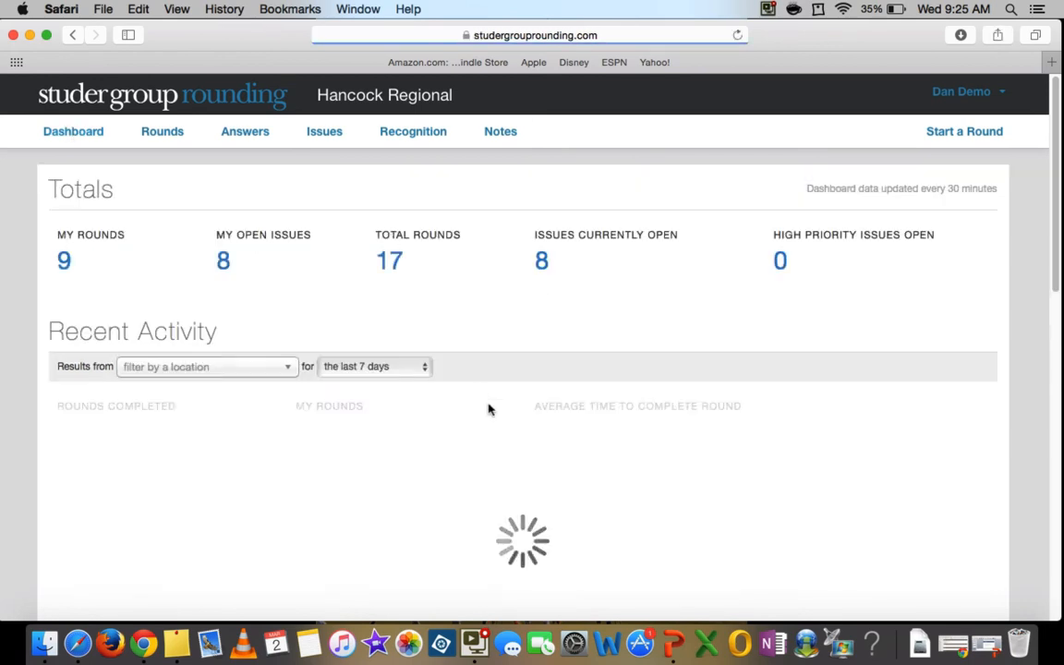
pyautogui.scroll(-1, 657, 358)
pyautogui.scroll(1, 595, 350)
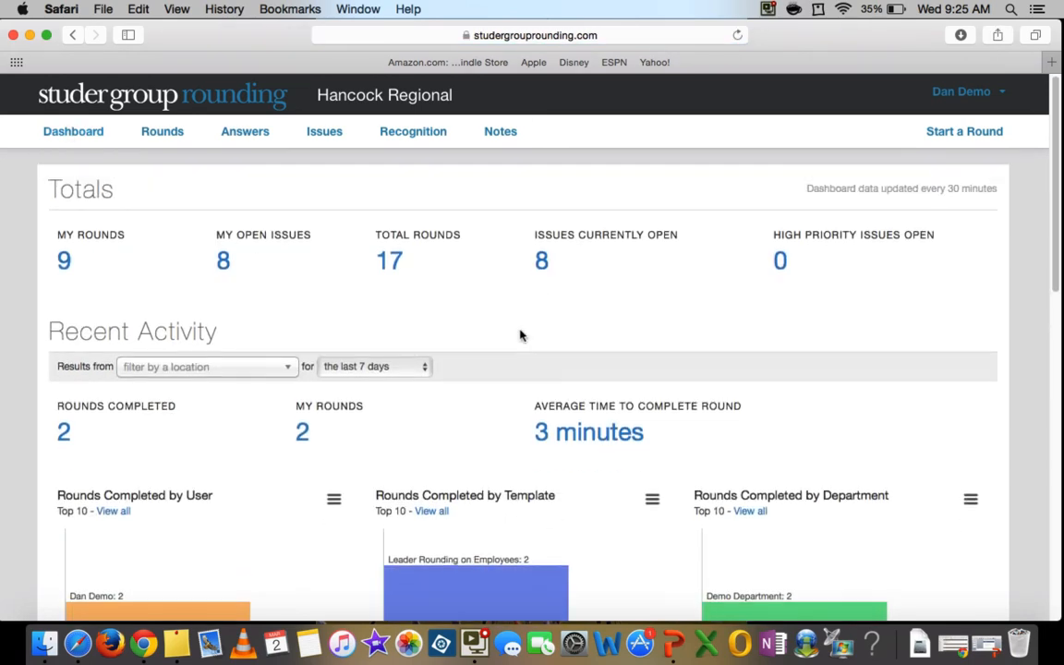
# Step: From the rounds reports, open the first saved goal report, ending in "Rounding on Reports Goal"
pyautogui.click(157, 132)
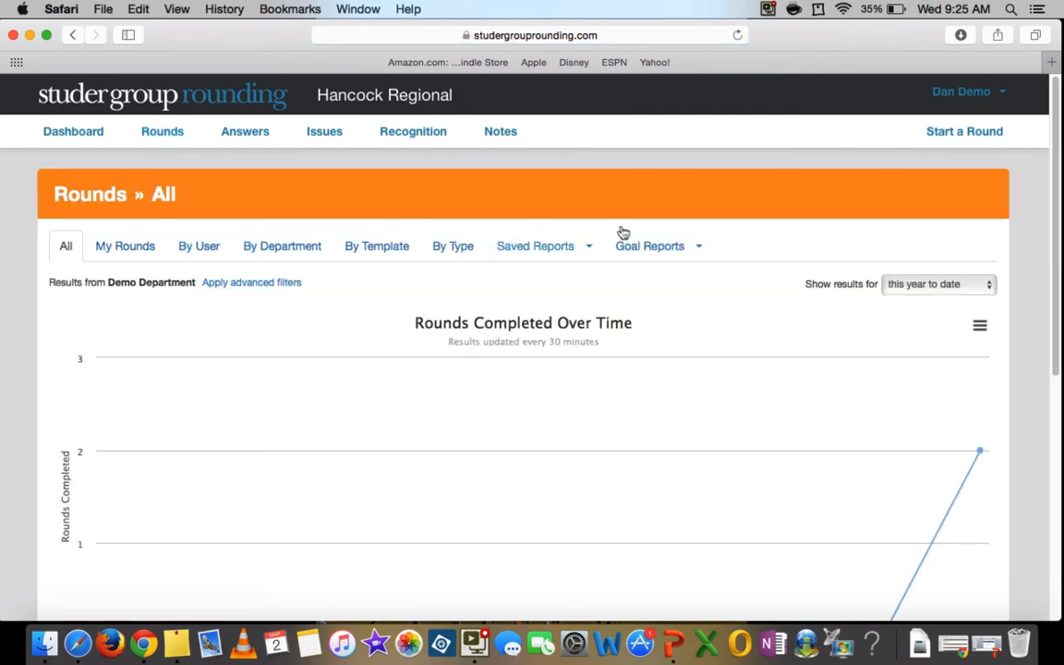
pyautogui.click(681, 247)
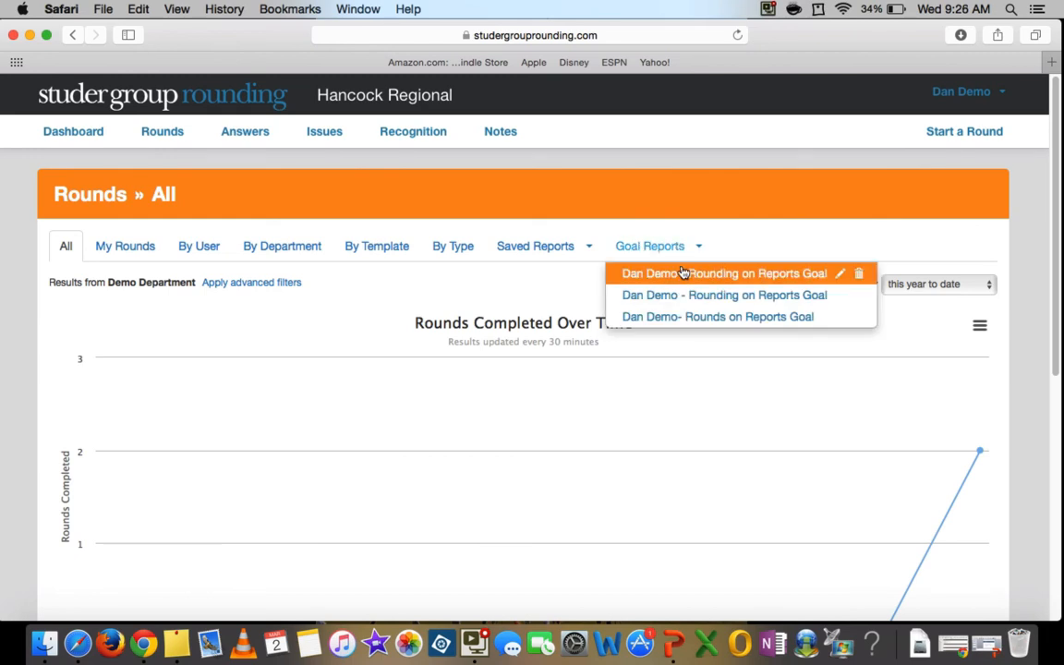
pyautogui.click(688, 273)
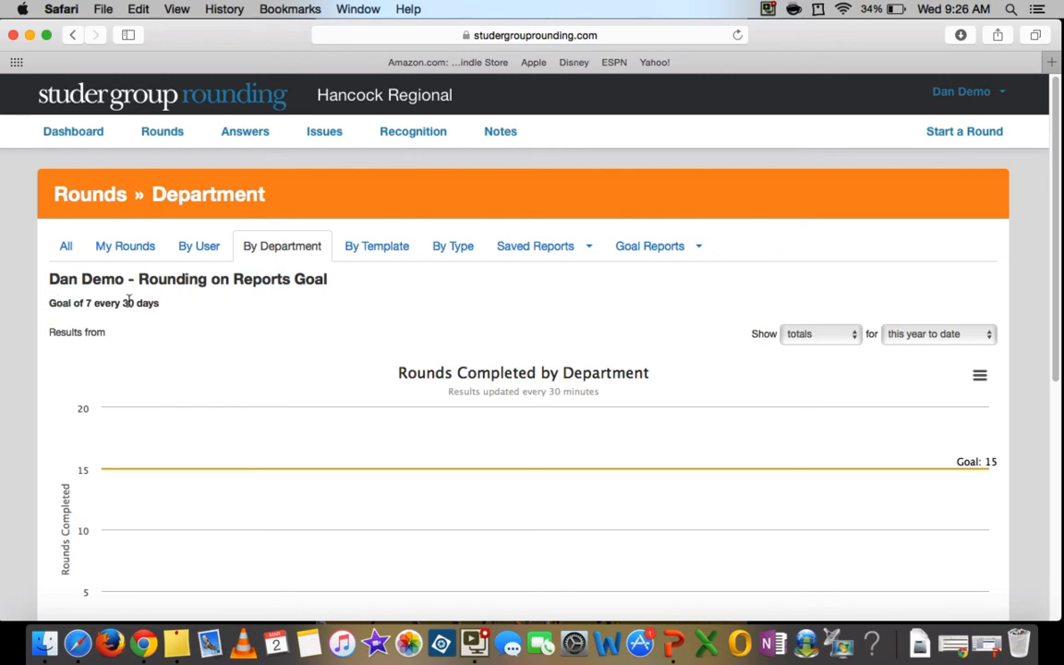
# Step: Review the goal report's department chart and limit its results to the last 30 days
pyautogui.scroll(-1, 471, 305)
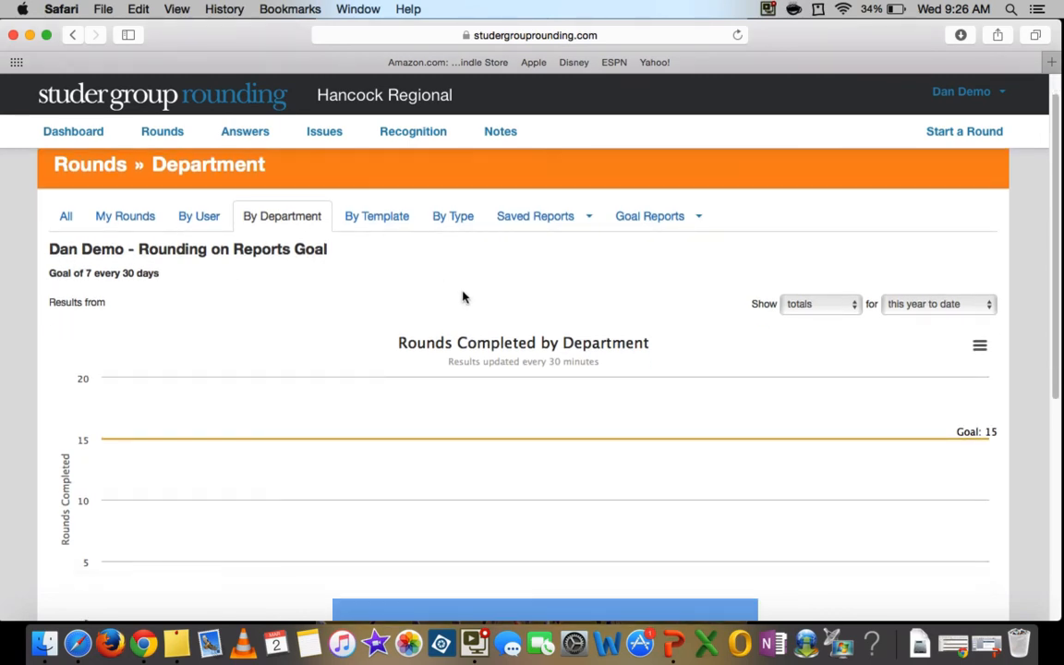
pyautogui.scroll(-3, 462, 296)
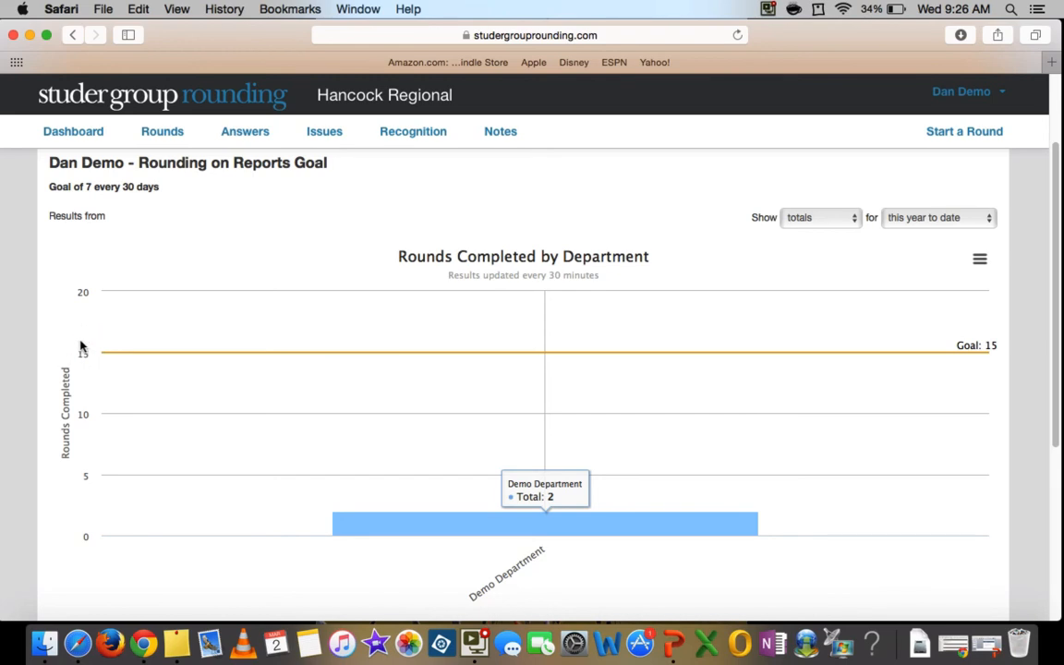
pyautogui.click(935, 218)
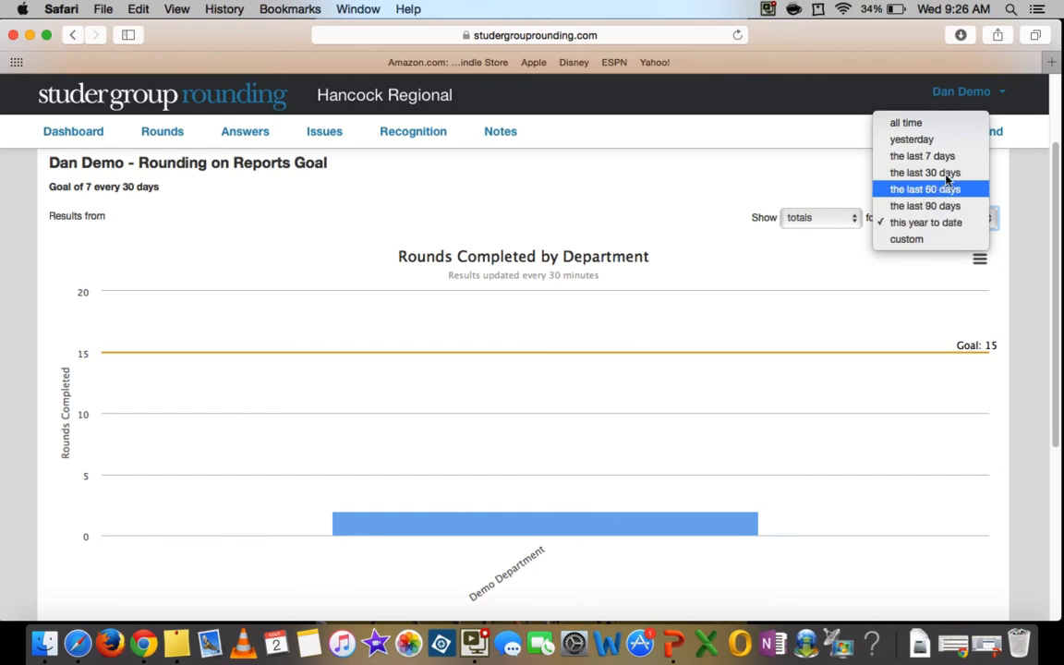
pyautogui.click(950, 176)
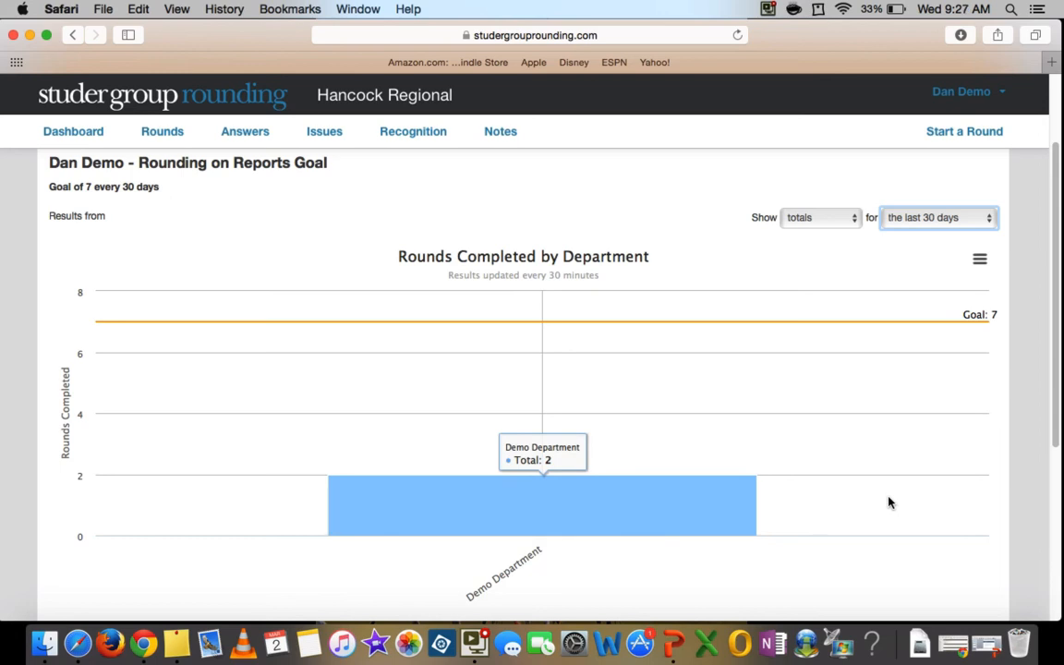
# Step: Switch to the Leader Evaluation Manager Validation Matrix in Chrome
pyautogui.click(957, 643)
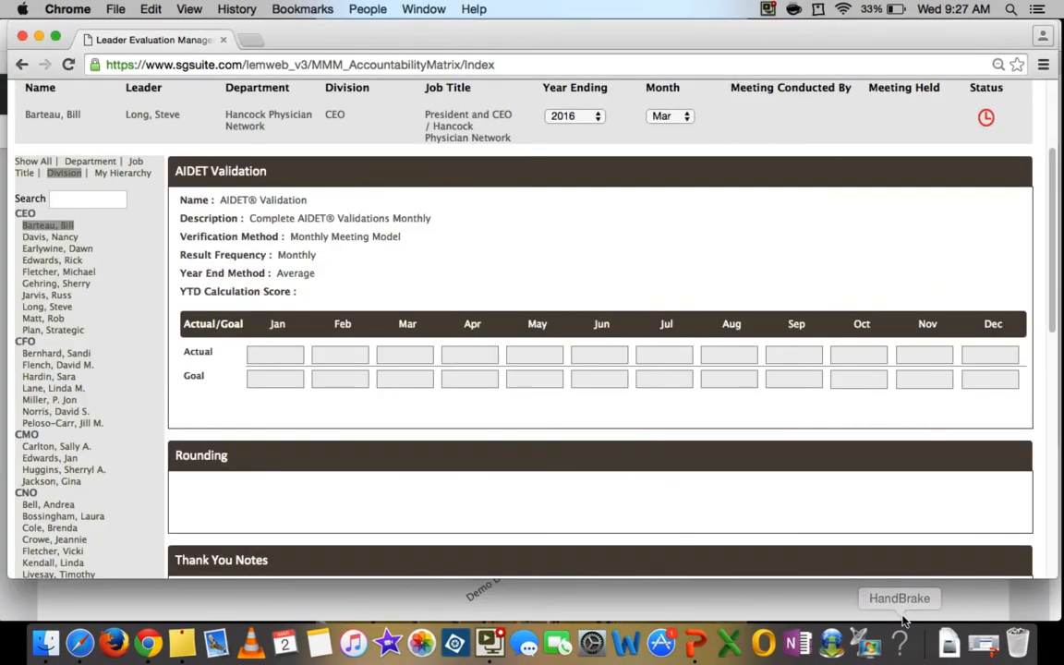